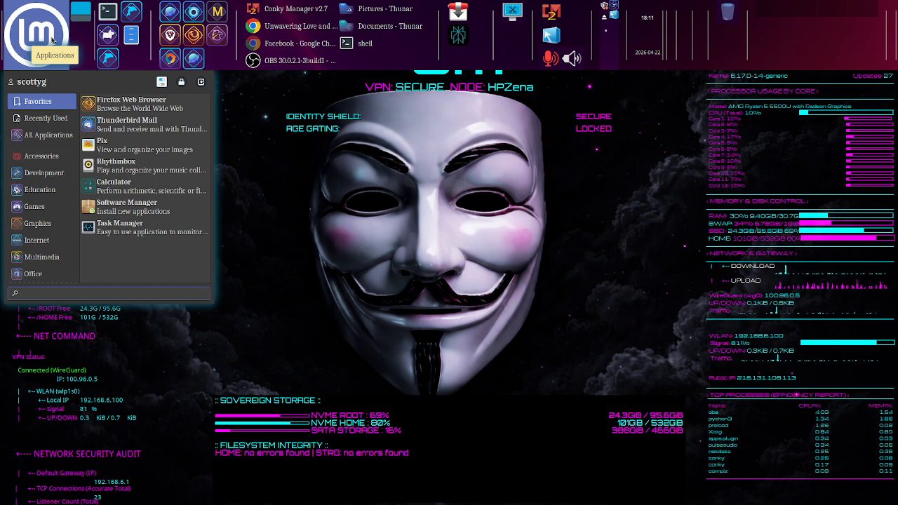
# - Find and launch GParted, and enter the account password to run it as root
pyautogui.moveTo(49, 175)
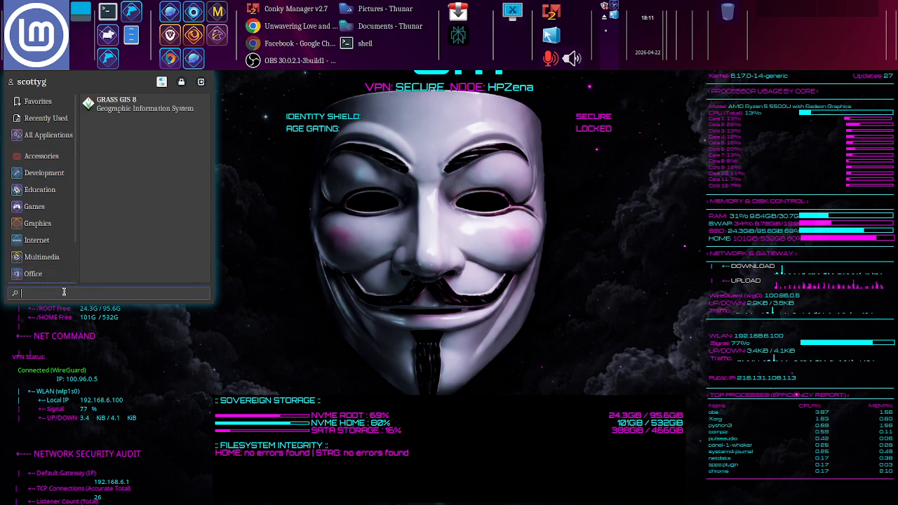
pyautogui.write('gp')
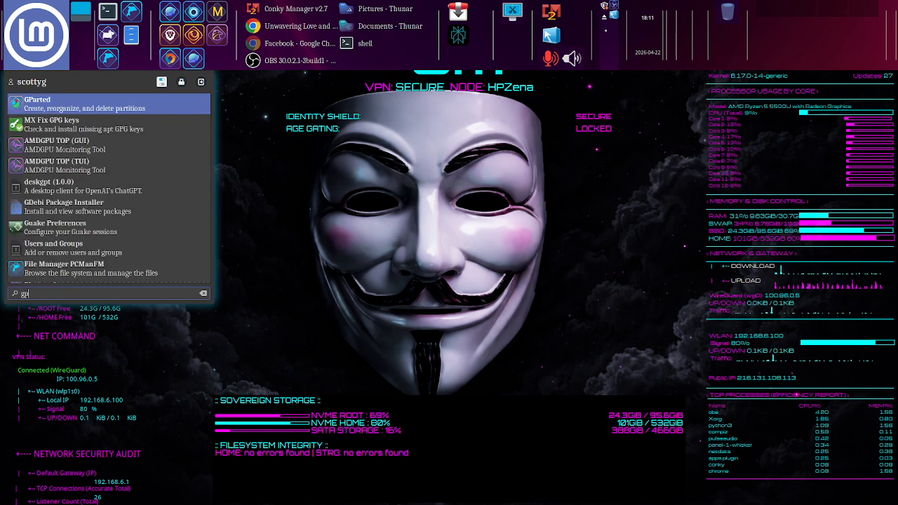
pyautogui.write('arted')
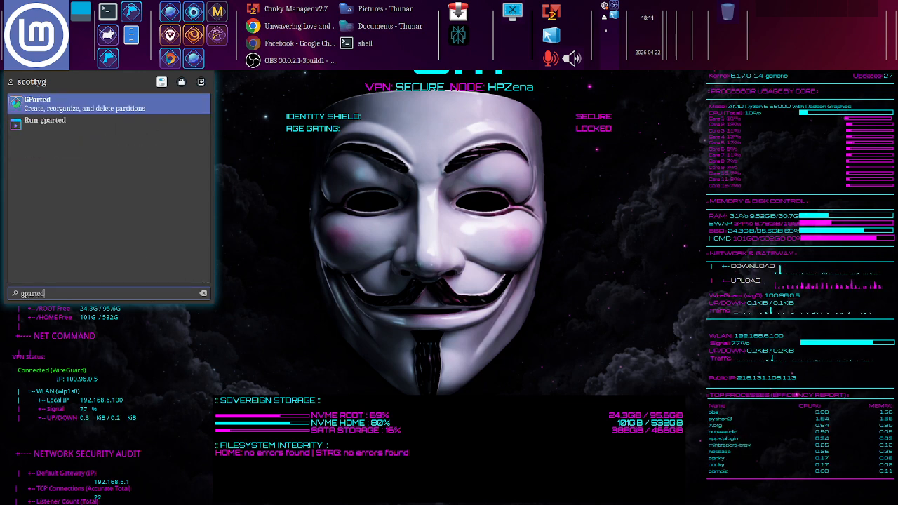
pyautogui.press('Return')
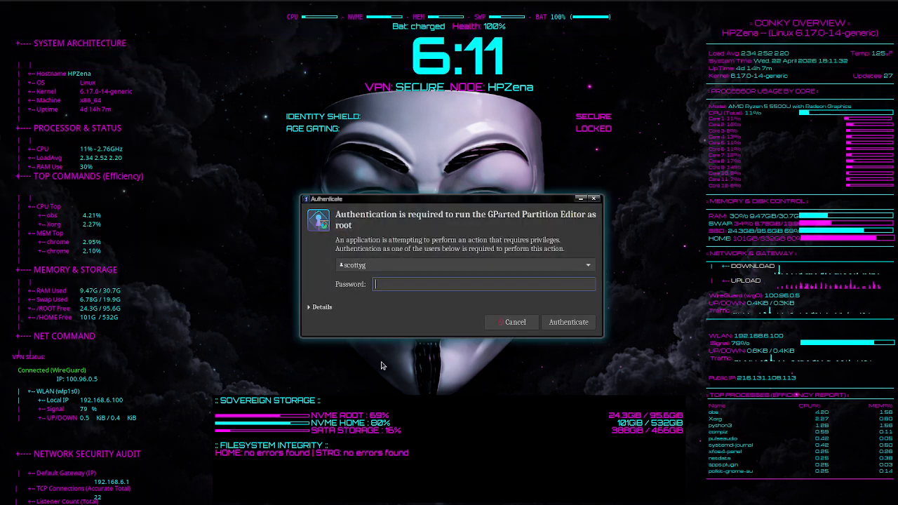
pyautogui.write('•••')
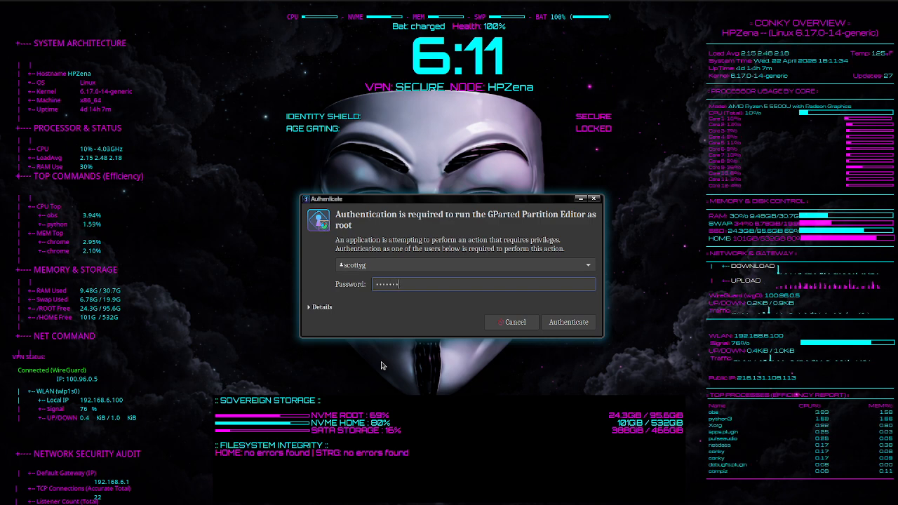
pyautogui.press('Return')
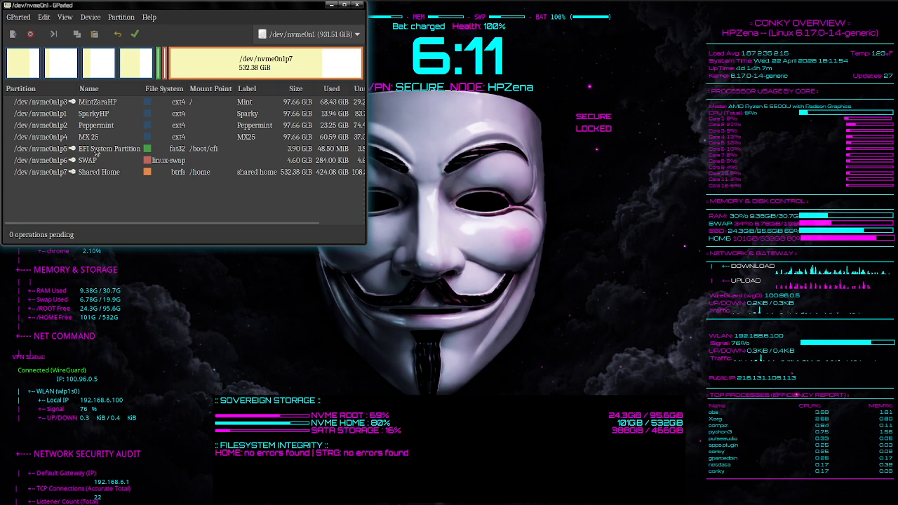
# - Examine the EFI, swap, shared home and individual distribution partitions on /dev/nvme0n1, and close GParted
pyautogui.click(156, 74)
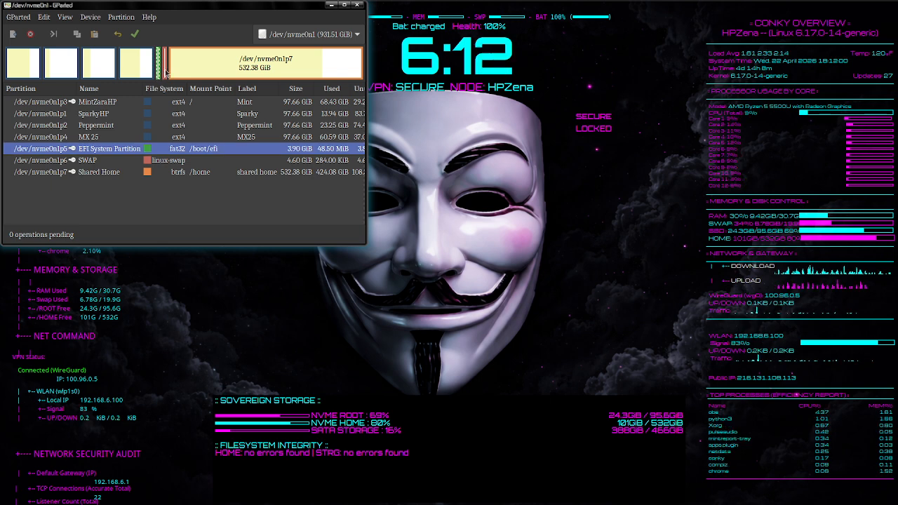
pyautogui.click(166, 73)
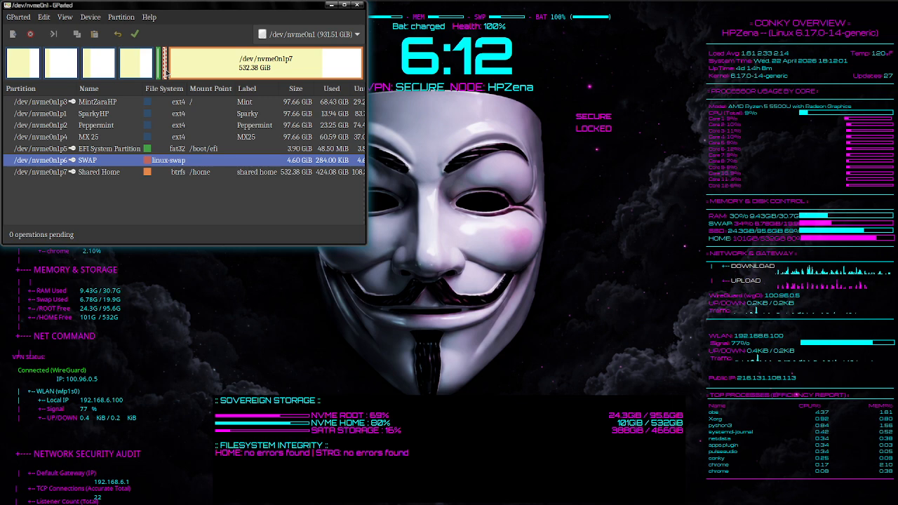
pyautogui.click(220, 78)
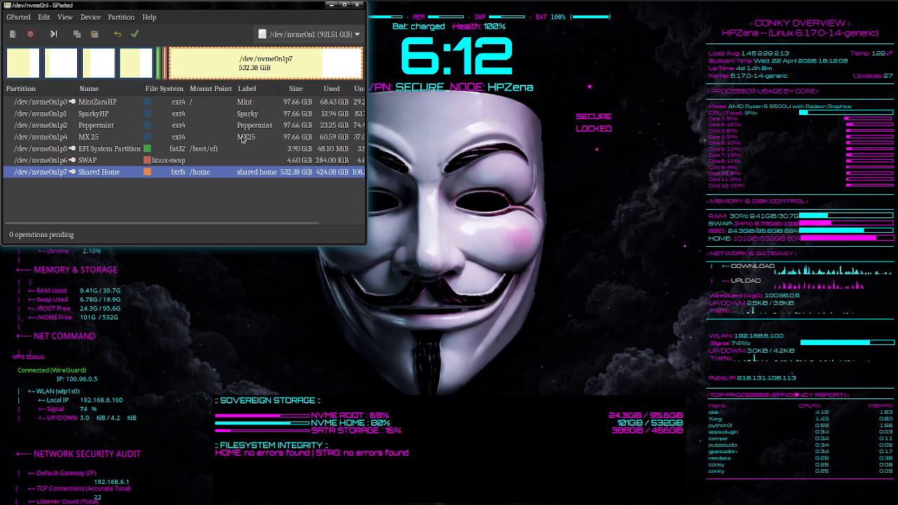
pyautogui.click(31, 64)
pyautogui.click(58, 65)
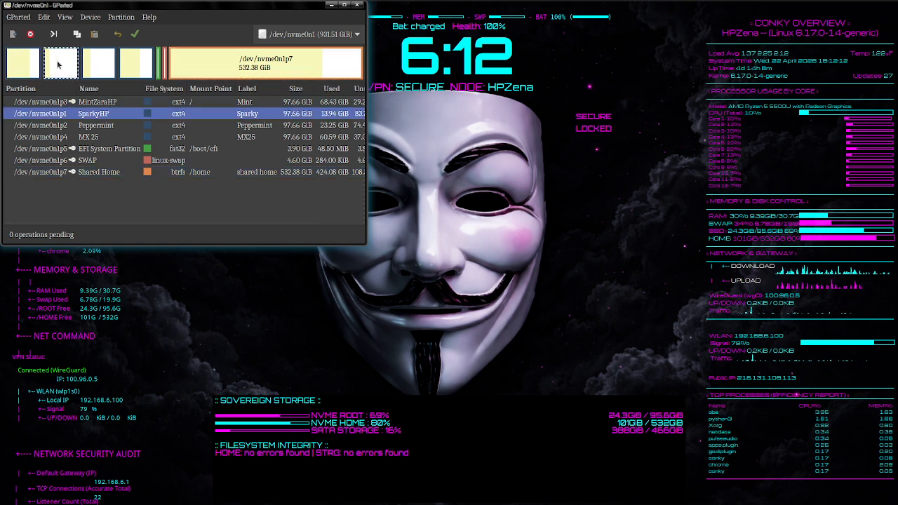
pyautogui.click(89, 67)
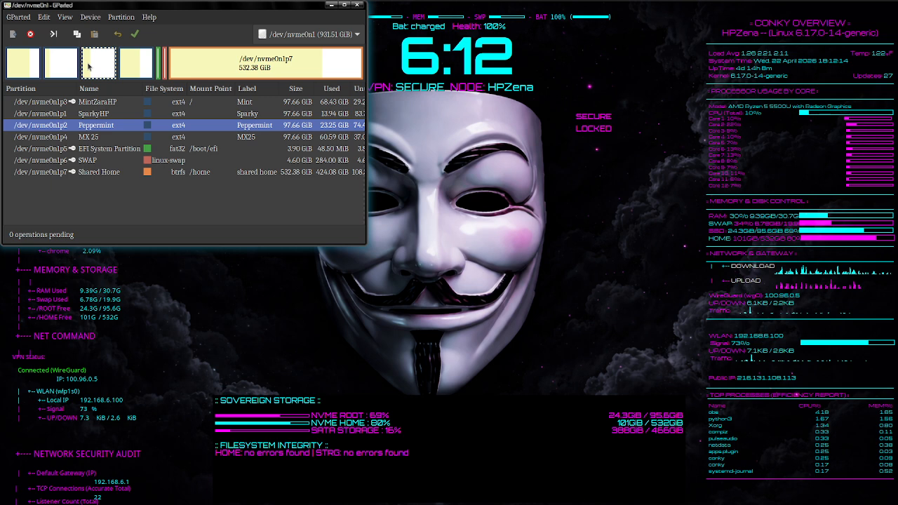
pyautogui.click(129, 73)
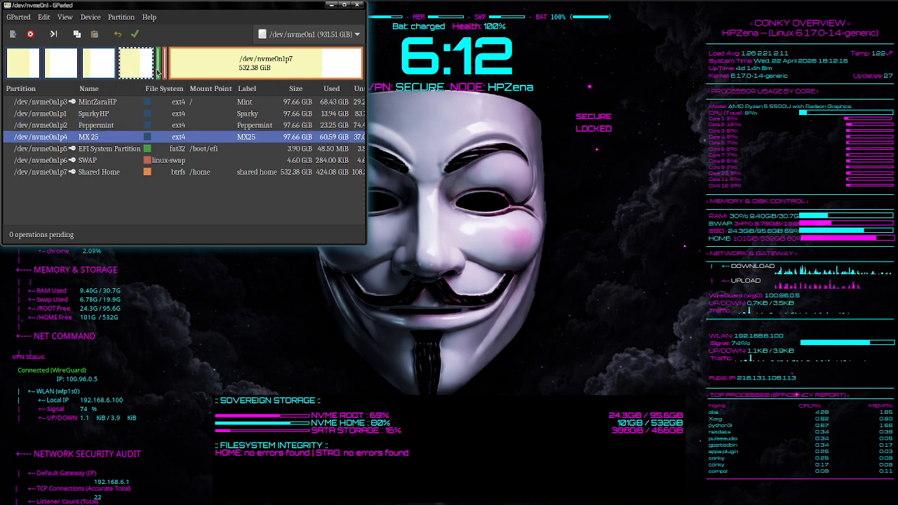
pyautogui.click(356, 5)
# - Switch to Conky Manager and move its window up towards the middle of the desktop
pyautogui.moveTo(356, 3)
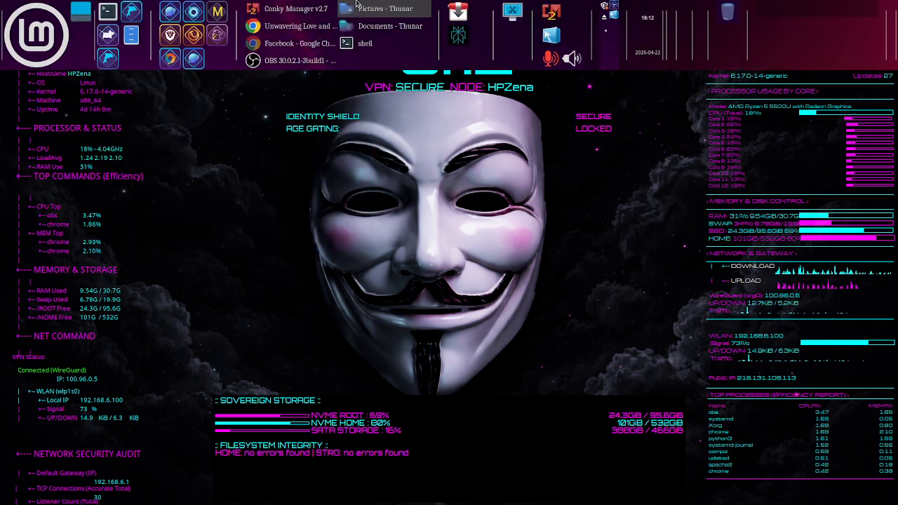
pyautogui.click(290, 10)
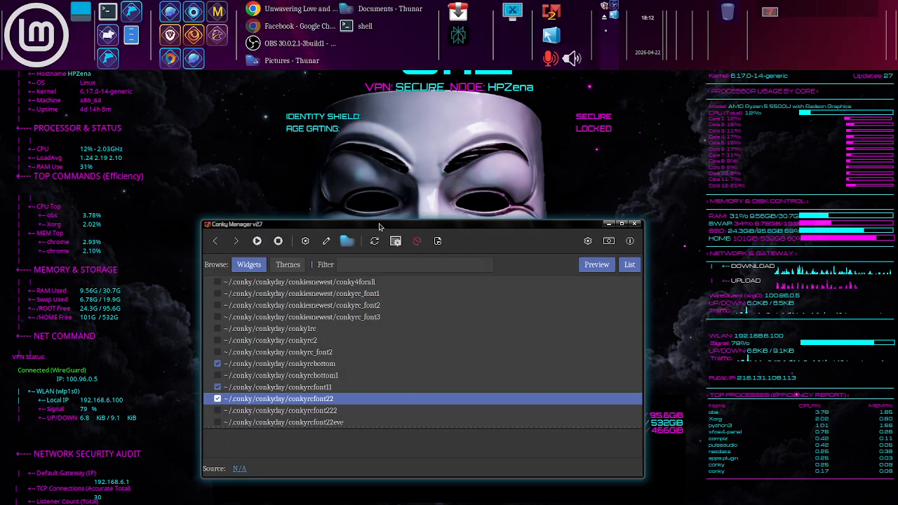
pyautogui.moveTo(413, 225); pyautogui.dragTo(374, 108)
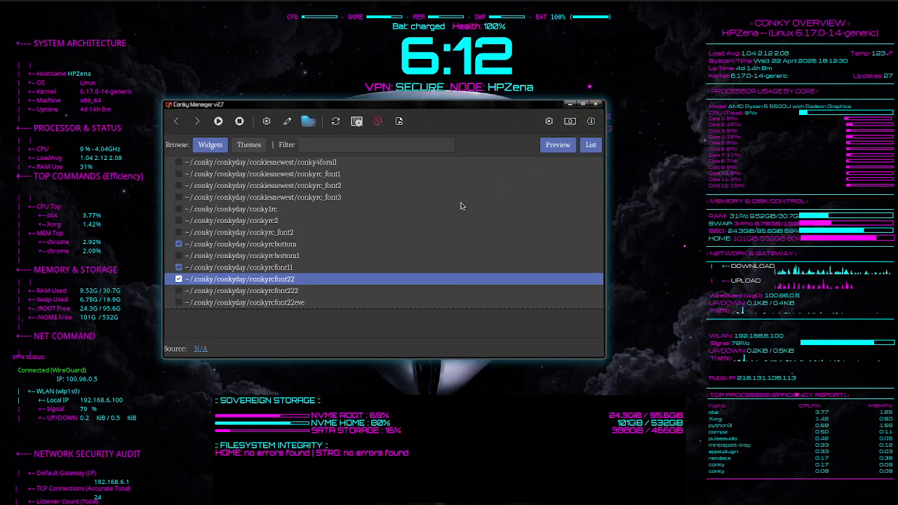
# - Disable and re-enable the conkyrcfont11, conkyrcbottom and conkyrcfont333 widgets one at a time
pyautogui.click(178, 267)
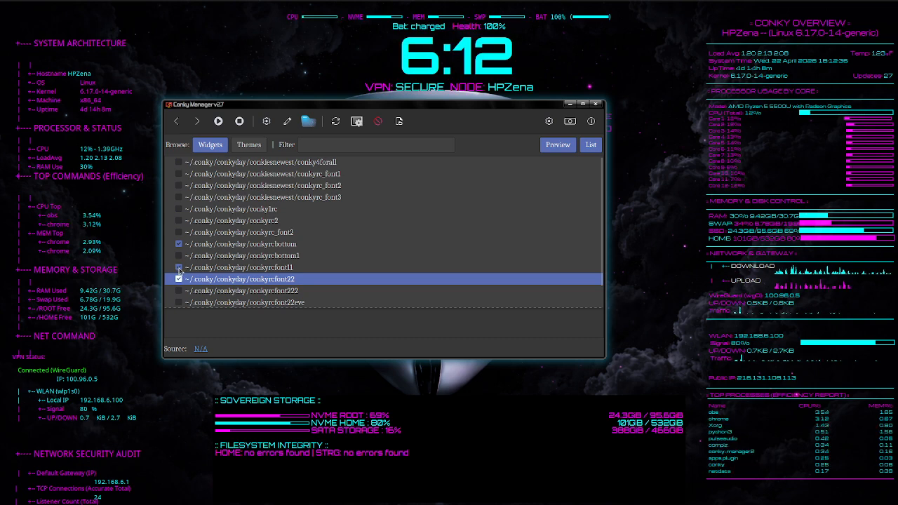
pyautogui.click(179, 267)
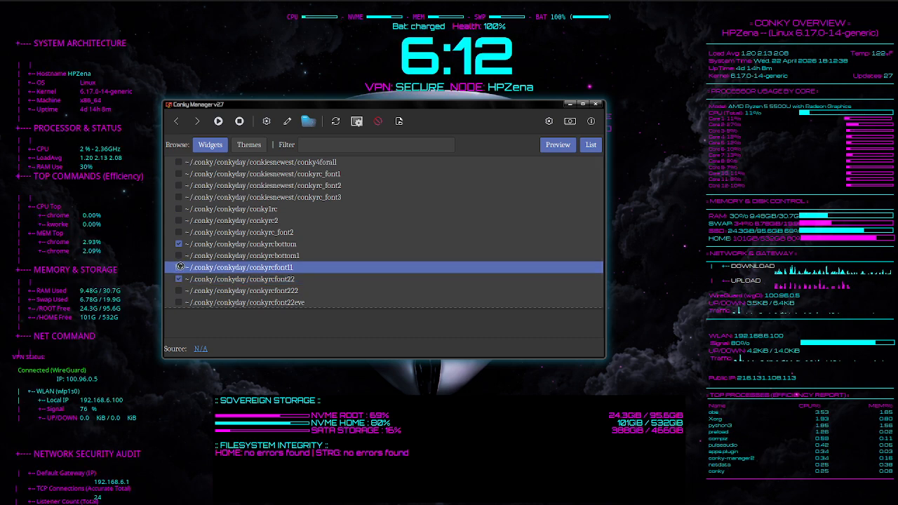
pyautogui.click(180, 245)
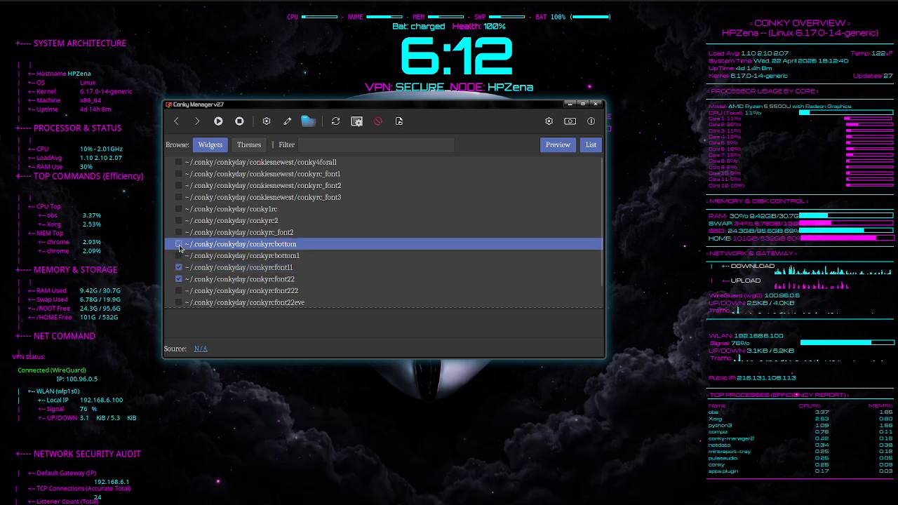
pyautogui.click(180, 246)
pyautogui.scroll(-1, 190, 276)
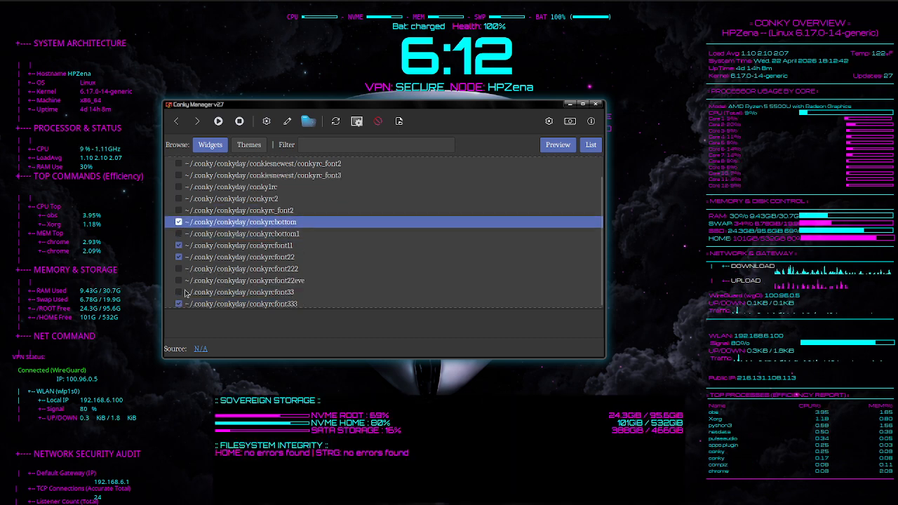
pyautogui.click(180, 306)
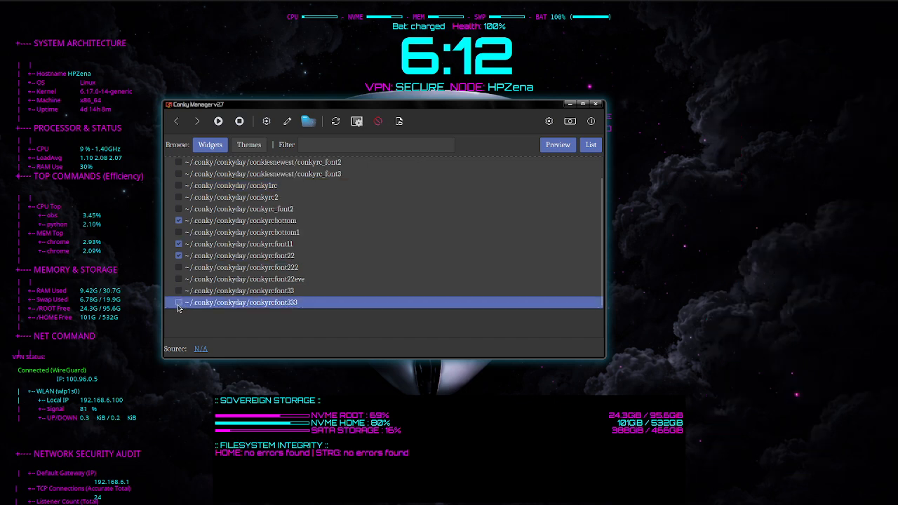
pyautogui.click(178, 303)
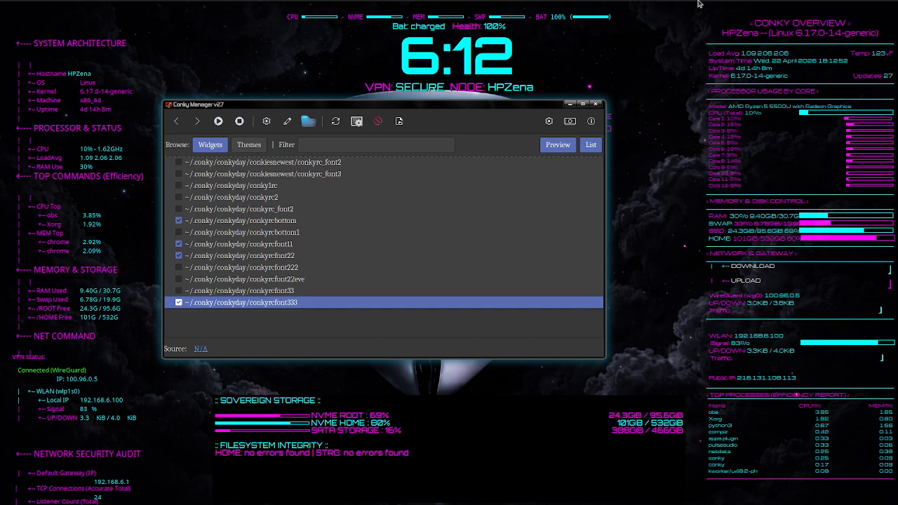
# - Swap the conkyrcfont333 widget for conkyrcfont33, and switch back to conkyrcfont333
pyautogui.moveTo(694, 4)
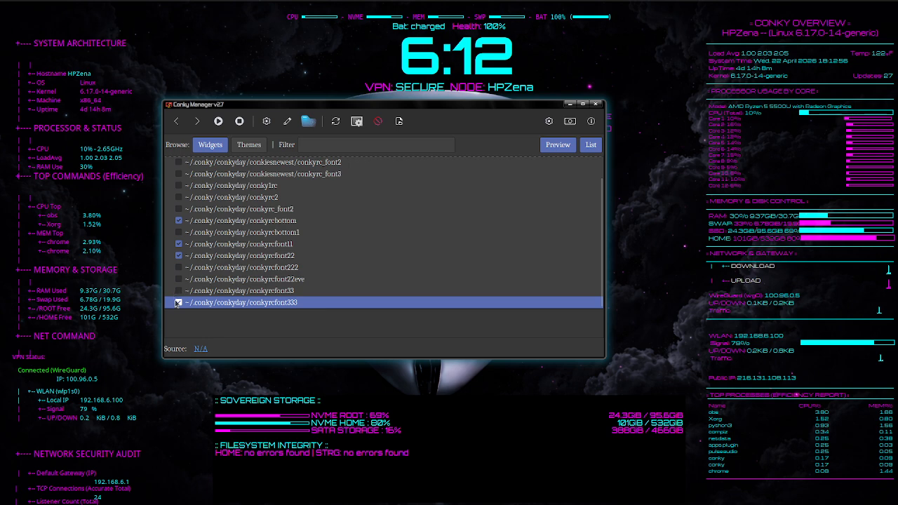
pyautogui.click(178, 303)
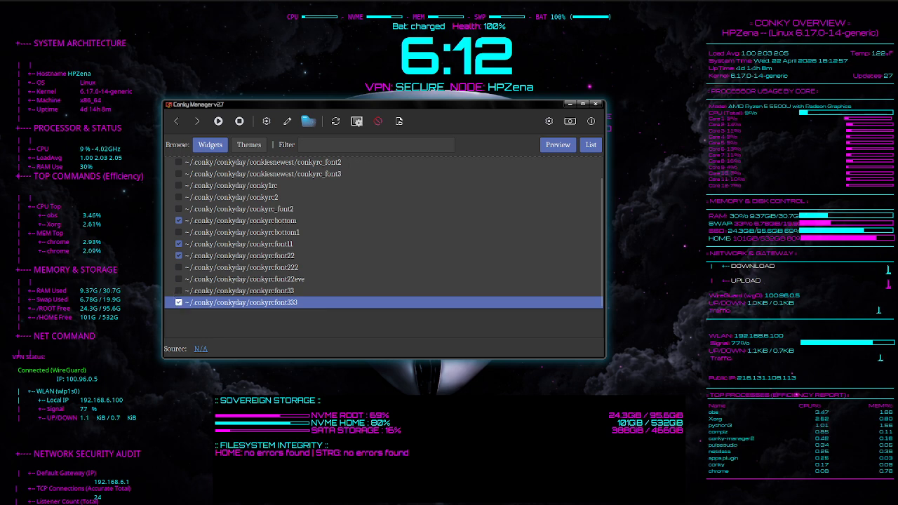
pyautogui.click(178, 290)
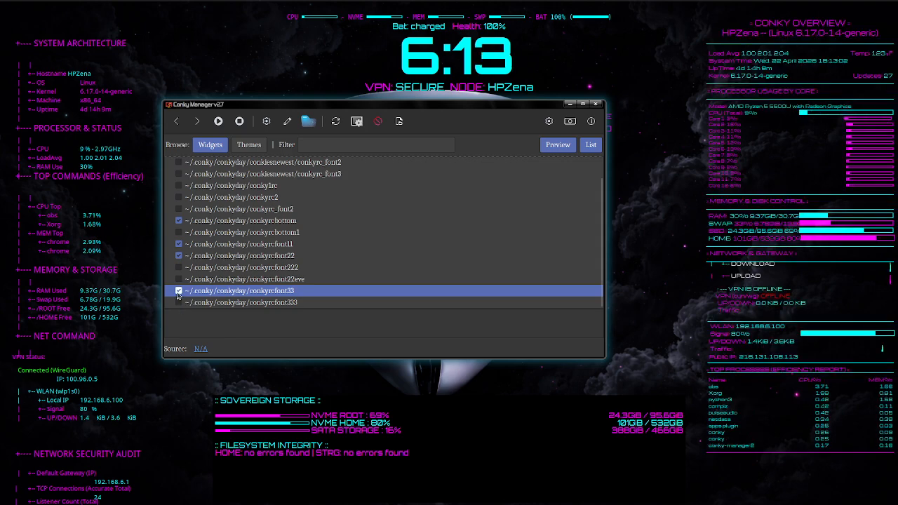
pyautogui.click(178, 291)
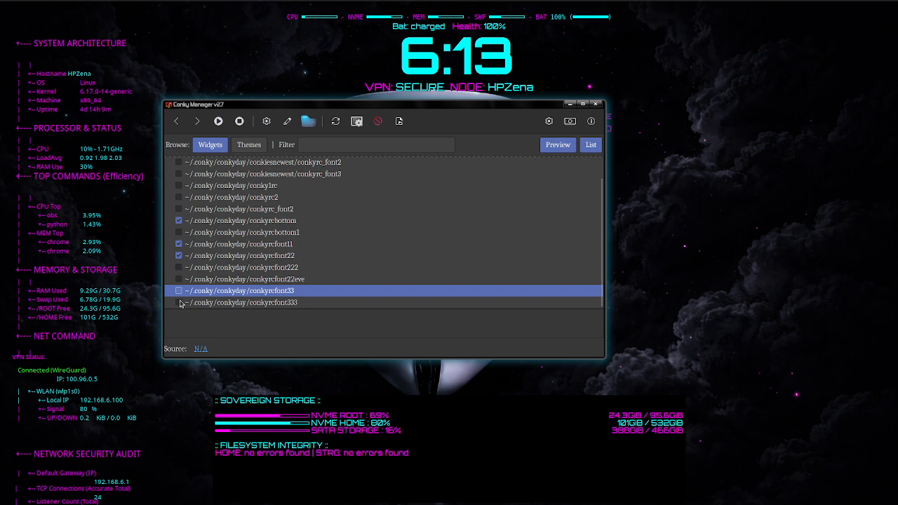
pyautogui.click(178, 301)
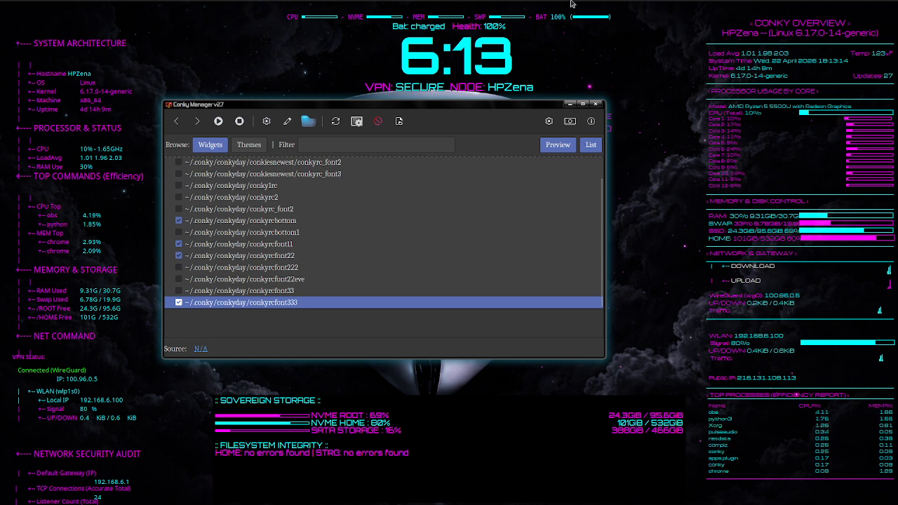
# - Disconnect the ipvanish-US-Denver-den-b10 VPN connection
pyautogui.moveTo(572, 4)
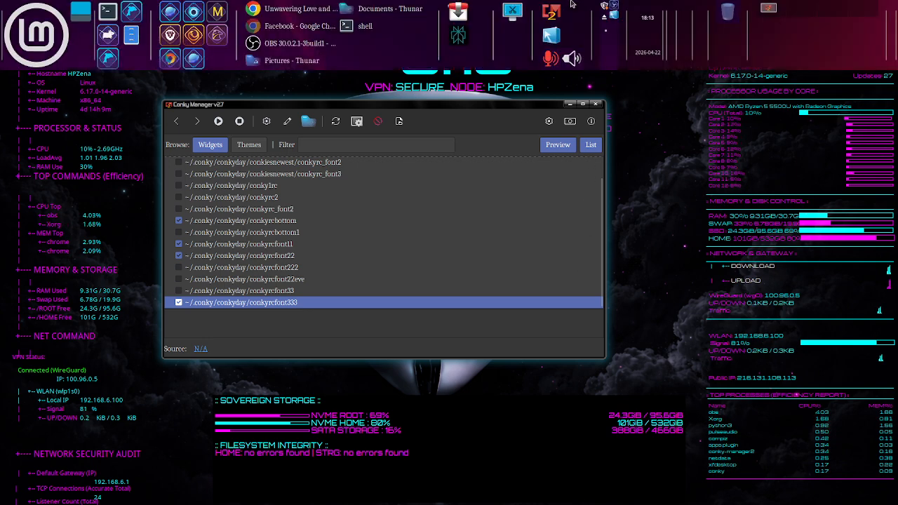
pyautogui.click(608, 32)
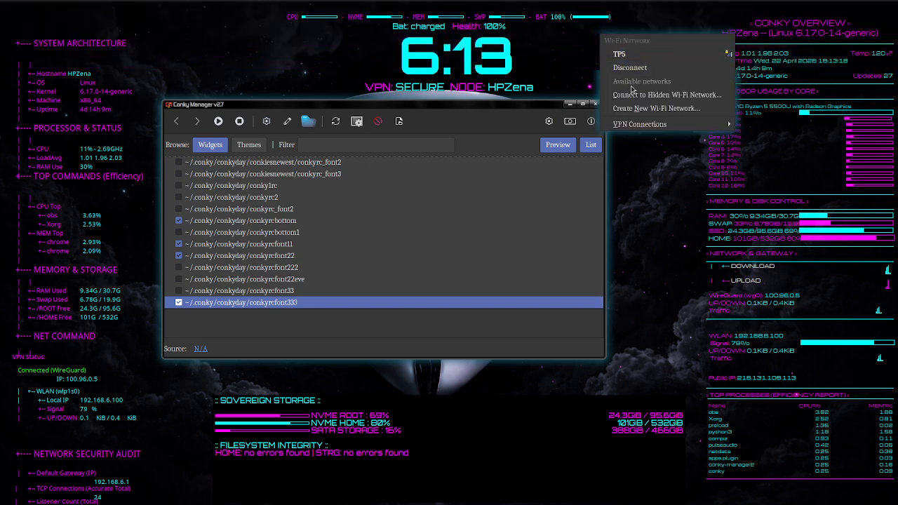
pyautogui.moveTo(642, 124)
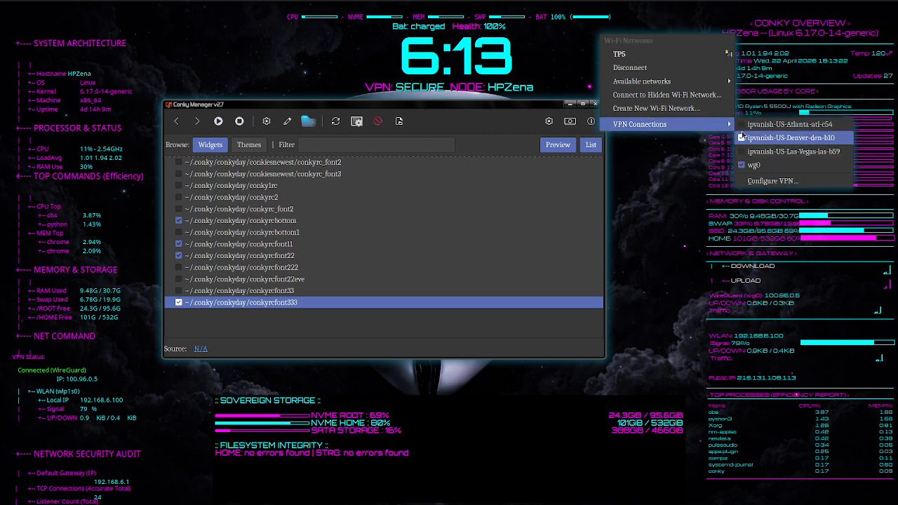
pyautogui.click(742, 139)
# - Check which VPN connections are active, and close Conky Manager
pyautogui.moveTo(553, 15)
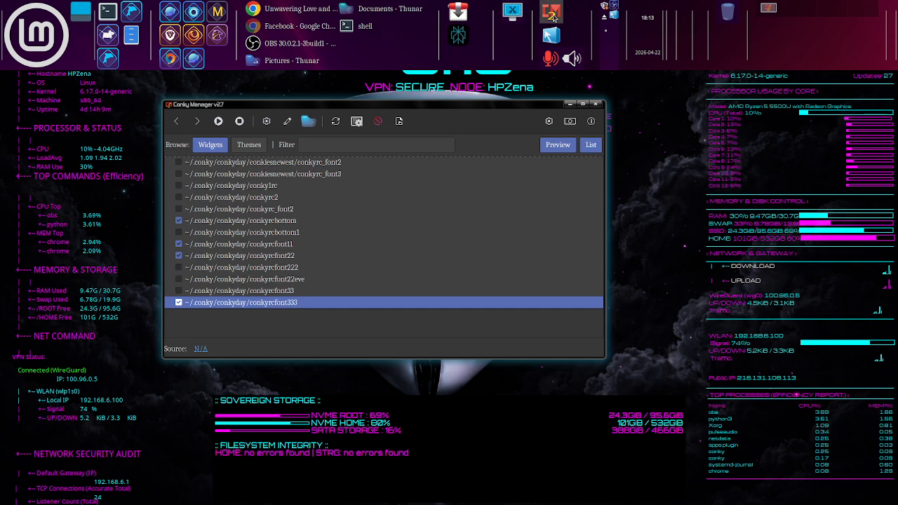
pyautogui.click(607, 29)
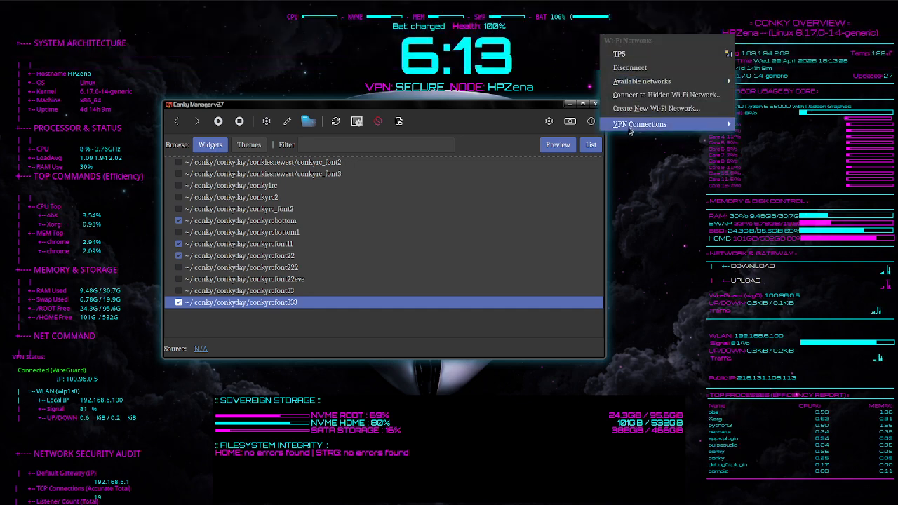
pyautogui.moveTo(630, 130)
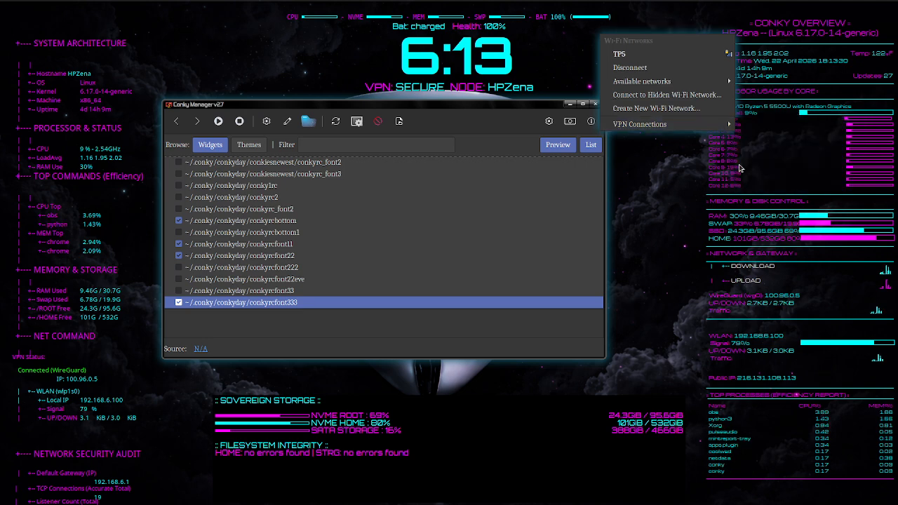
pyautogui.moveTo(680, 128)
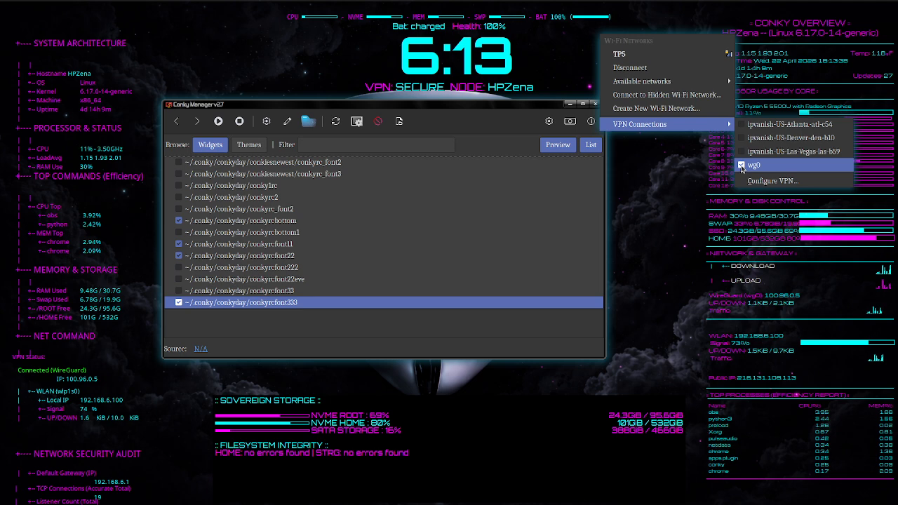
pyautogui.click(638, 217)
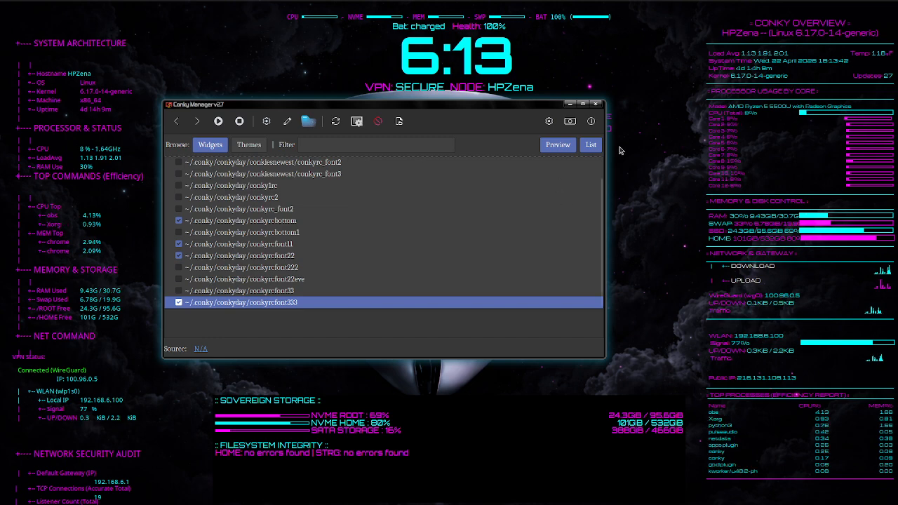
pyautogui.click(596, 105)
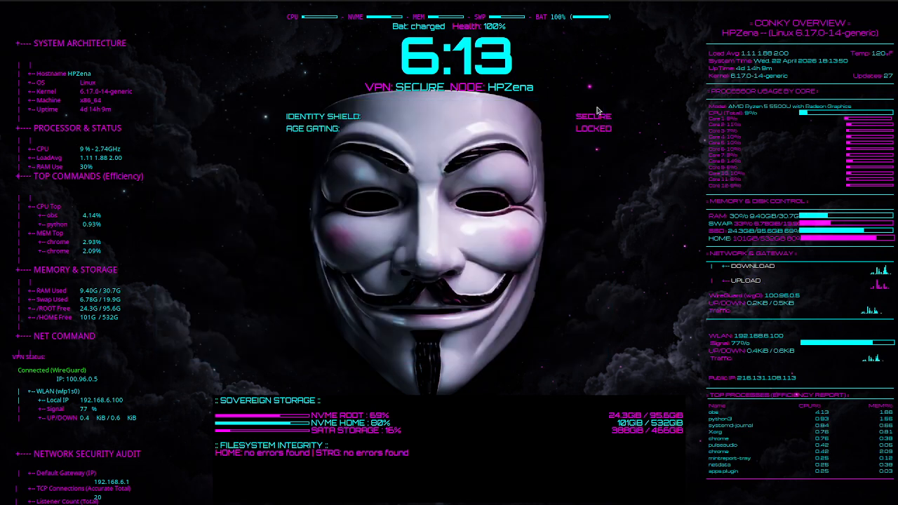
# - Close the Pictures file manager window without restoring it
pyautogui.moveTo(293, 3)
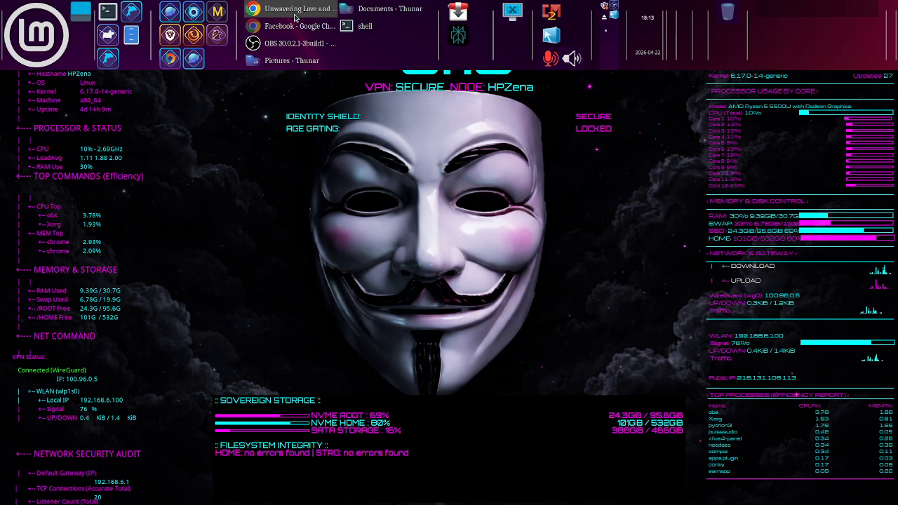
pyautogui.rightClick(283, 65)
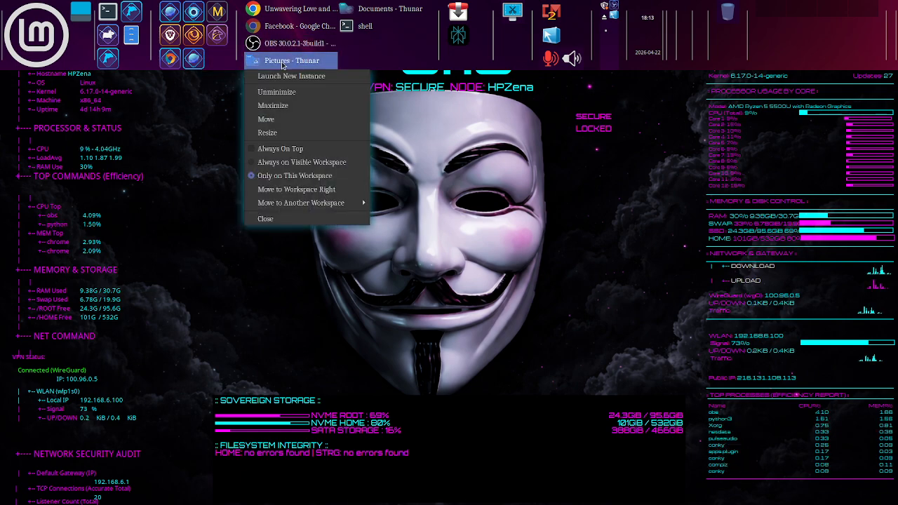
pyautogui.click(288, 218)
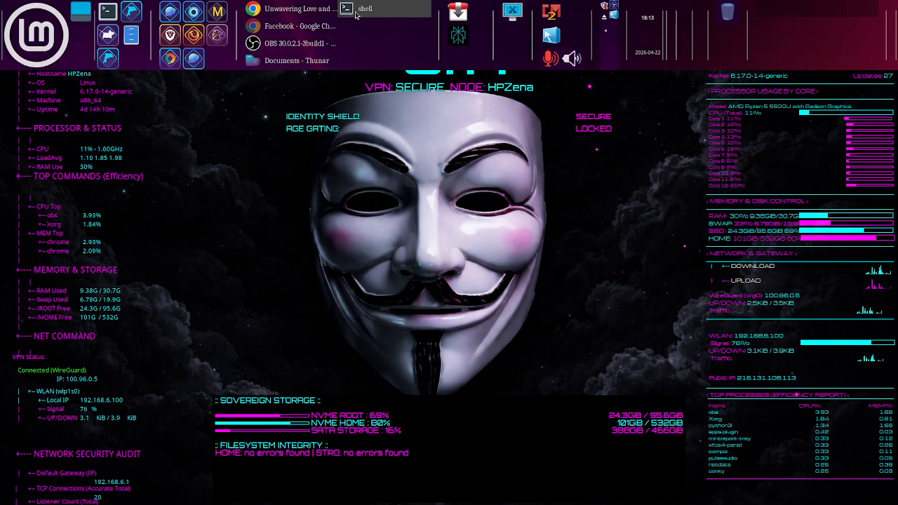
# - Restore the open shell terminal, clear its output with the clear command, and close the terminal
pyautogui.click(355, 16)
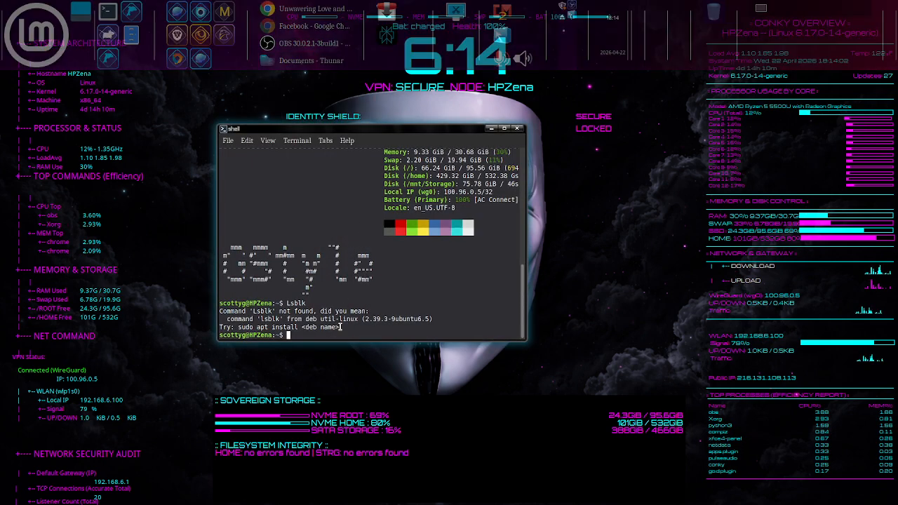
pyautogui.write('cl')
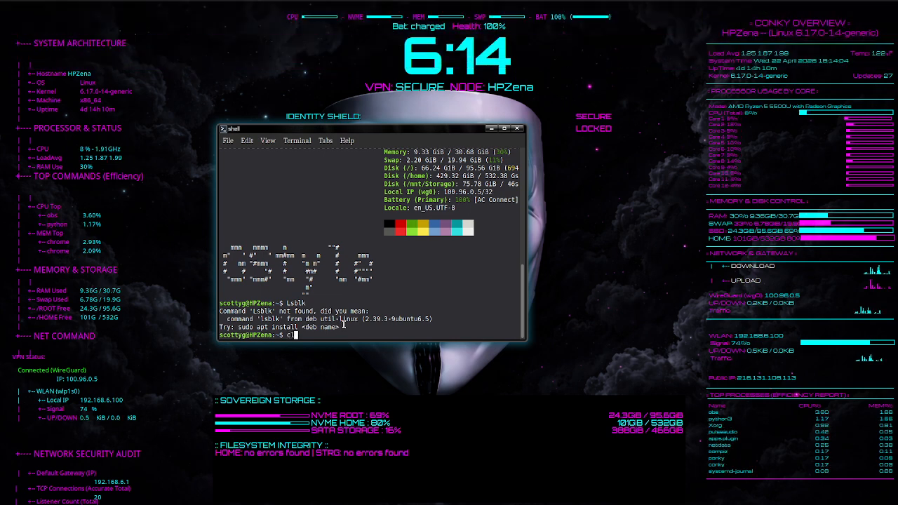
pyautogui.write('ear')
pyautogui.press('Return')
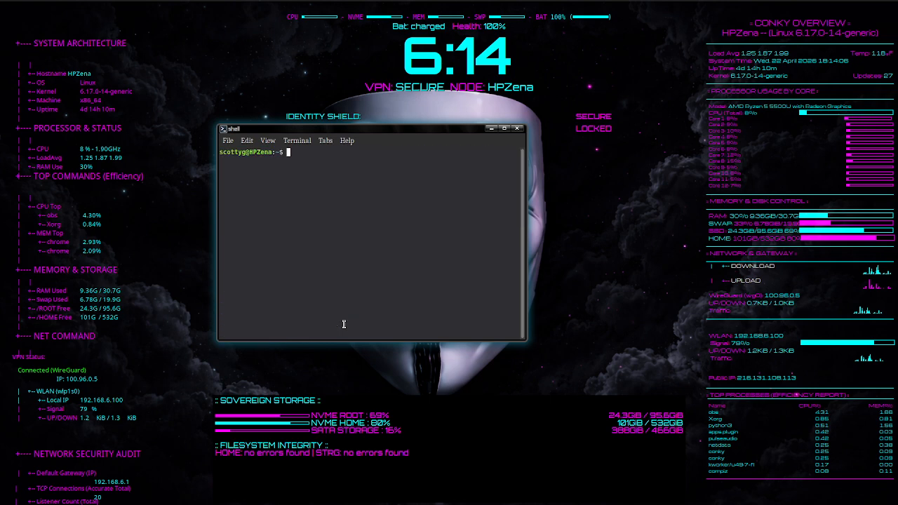
pyautogui.click(517, 129)
# - Launch a new terminal, move its window toward the middle of the desktop, and minimise it
pyautogui.moveTo(352, 3)
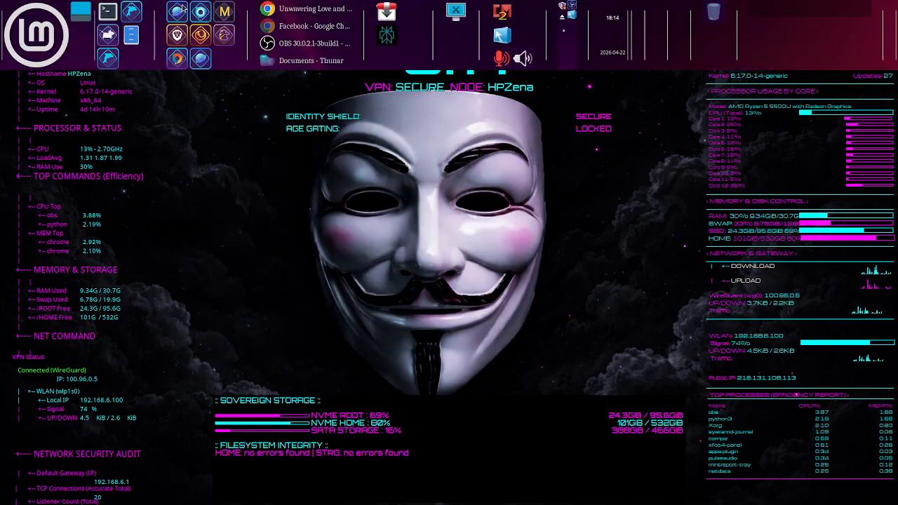
pyautogui.click(102, 12)
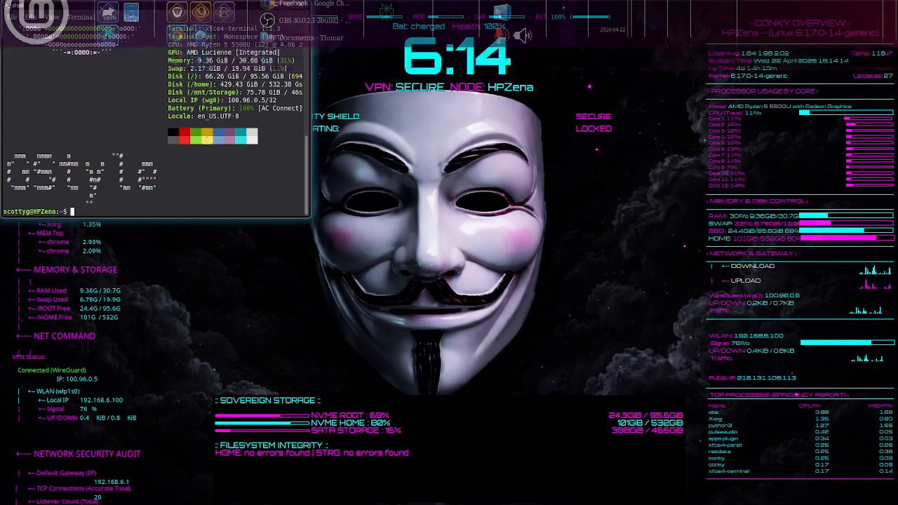
pyautogui.moveTo(143, 12); pyautogui.dragTo(402, 189)
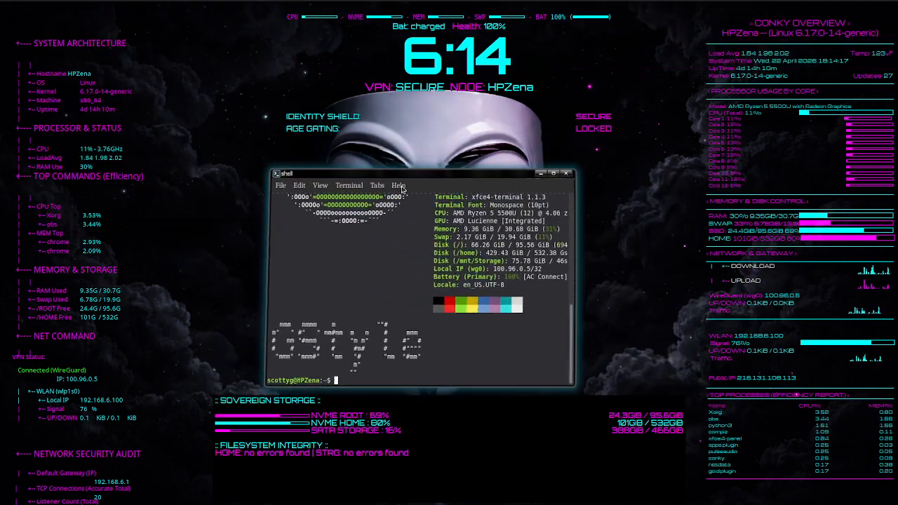
pyautogui.click(538, 175)
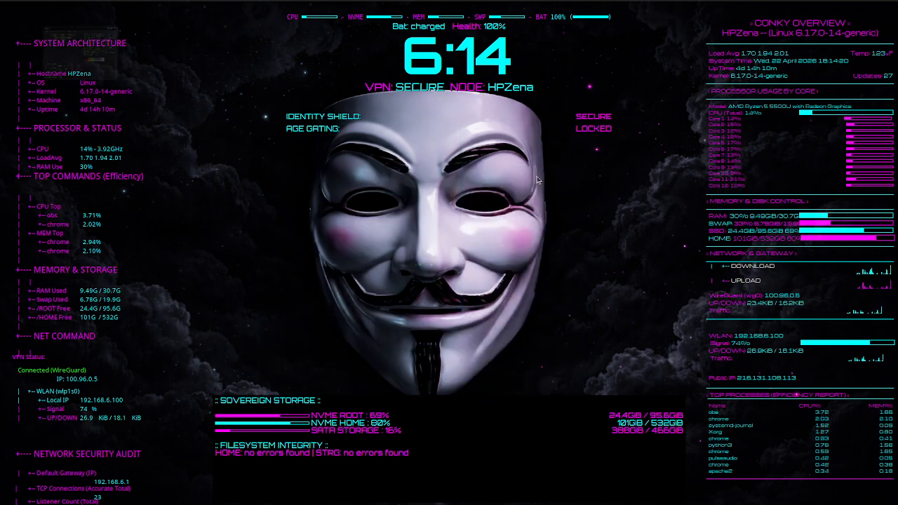
# - Close the Documents file manager window without restoring it
pyautogui.moveTo(214, 3)
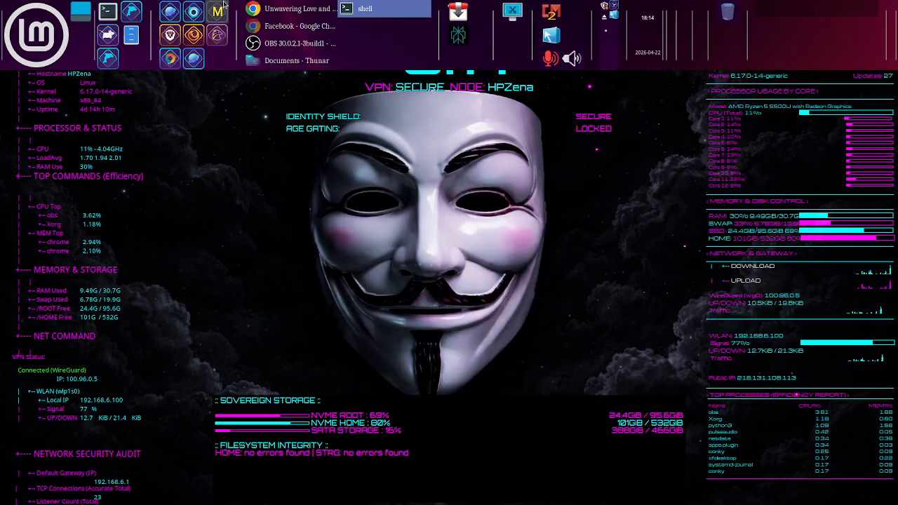
pyautogui.rightClick(288, 65)
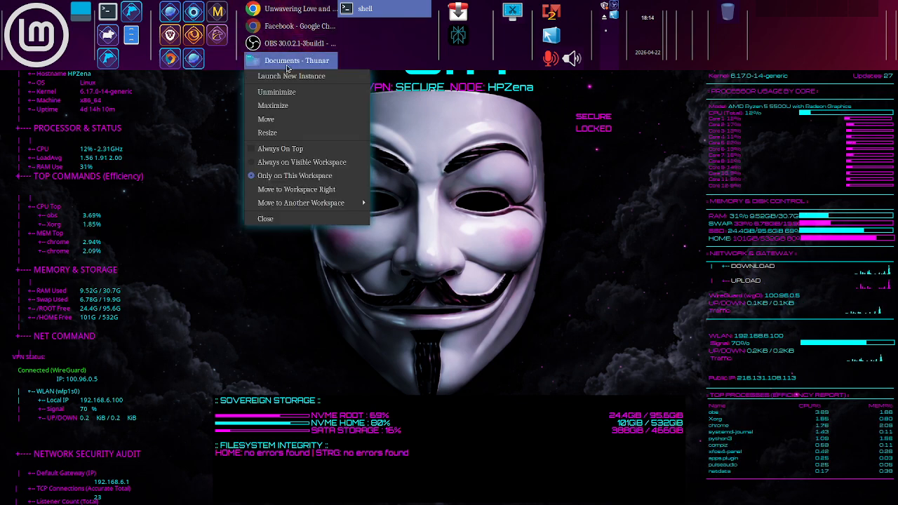
pyautogui.click(284, 218)
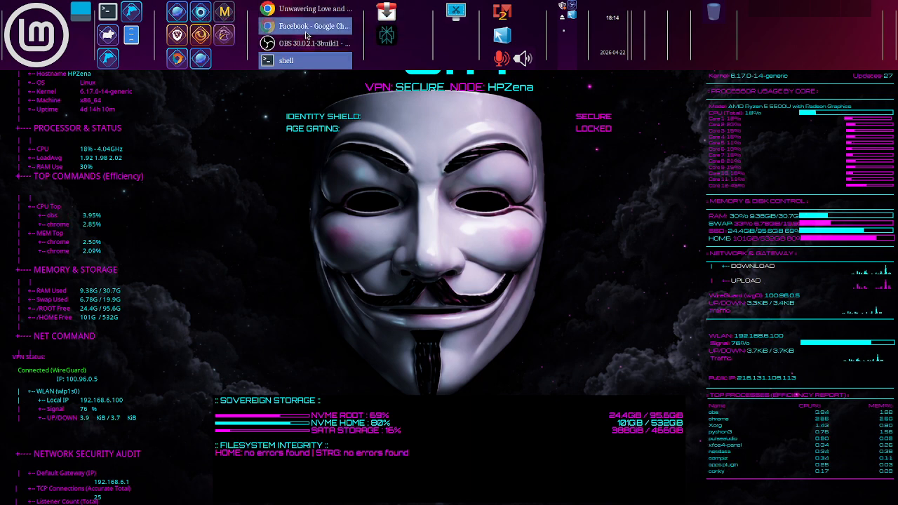
# - Restore the Chrome window showing Facebook, dismiss its two pop-up notices, and shift the window slightly up and left
pyautogui.click(305, 31)
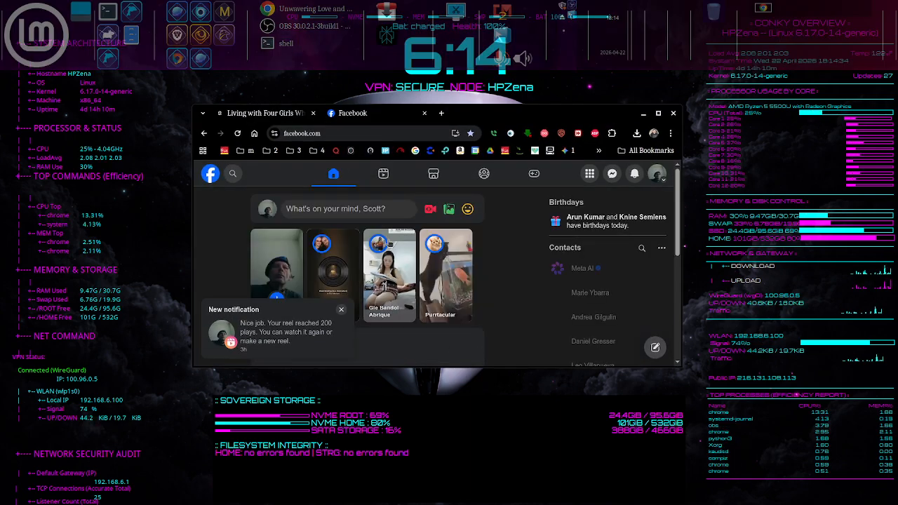
pyautogui.click(341, 309)
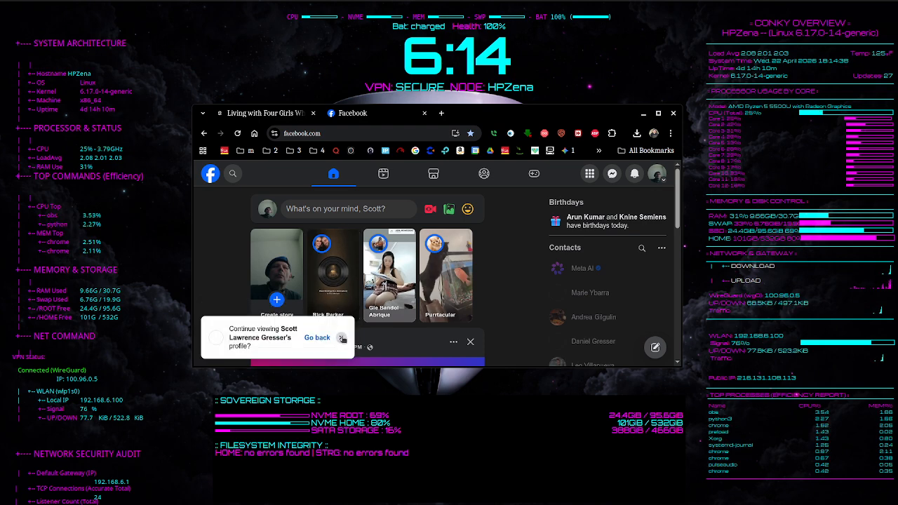
pyautogui.click(341, 337)
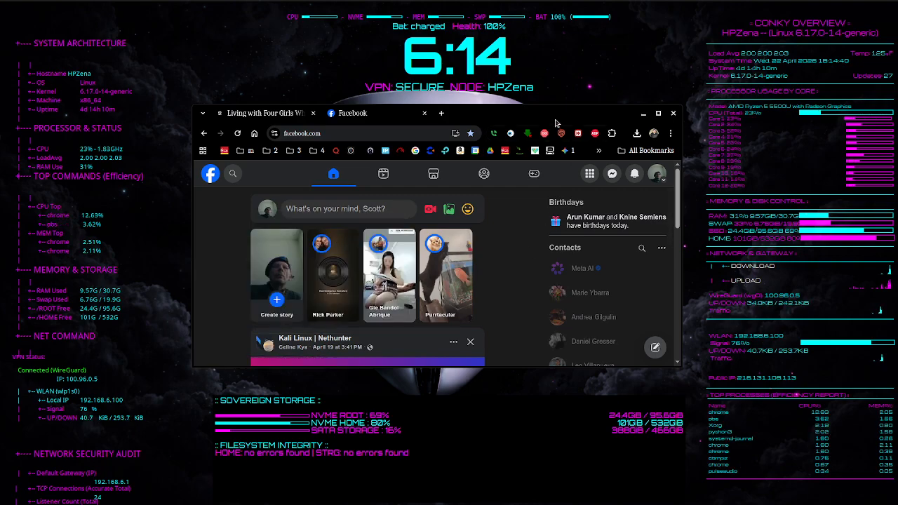
pyautogui.moveTo(556, 123); pyautogui.dragTo(485, 84)
# - Switch to the OBS window with the recording controls
pyautogui.moveTo(332, 4)
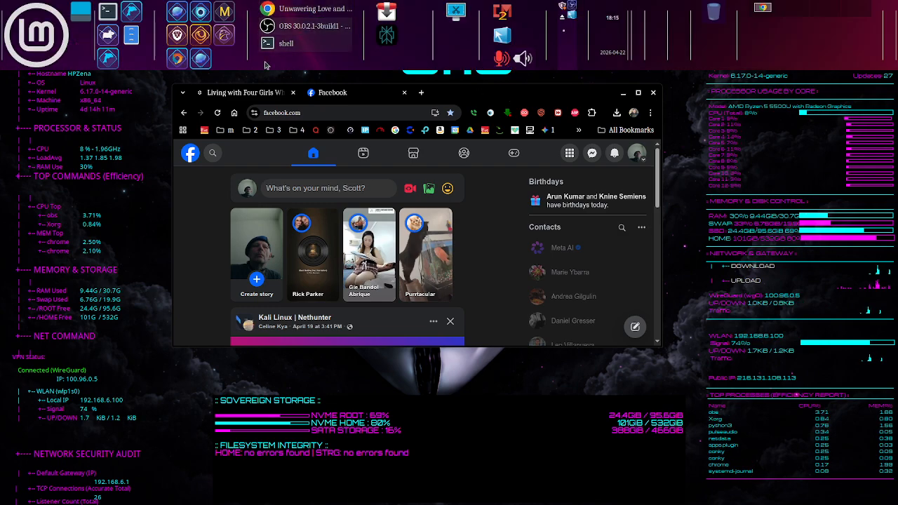
pyautogui.click(297, 26)
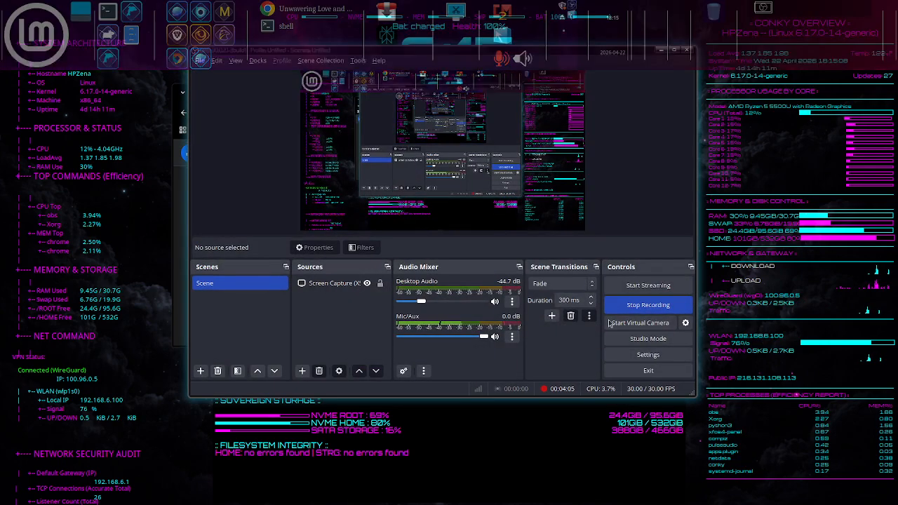